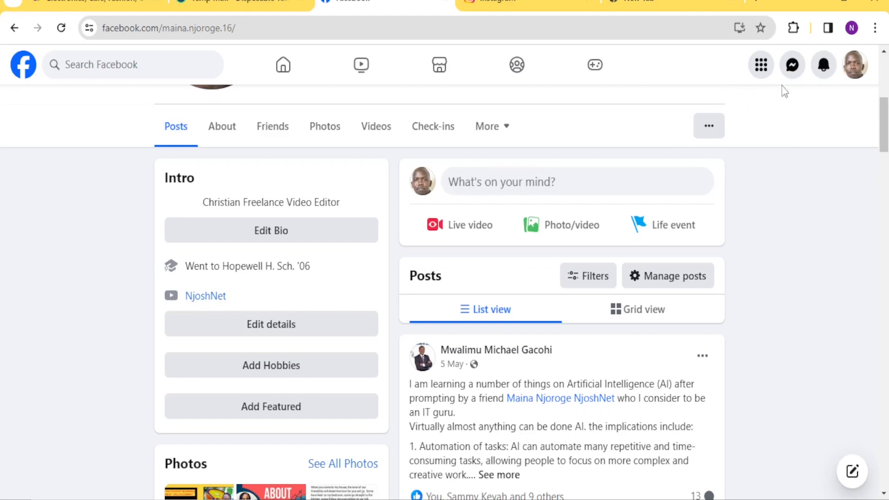
Open the list of Facebook Pages managed by the account.
{"action": "left_click", "coordinate": [762, 67]}
{"action": "left_click", "coordinate": [505, 438]}
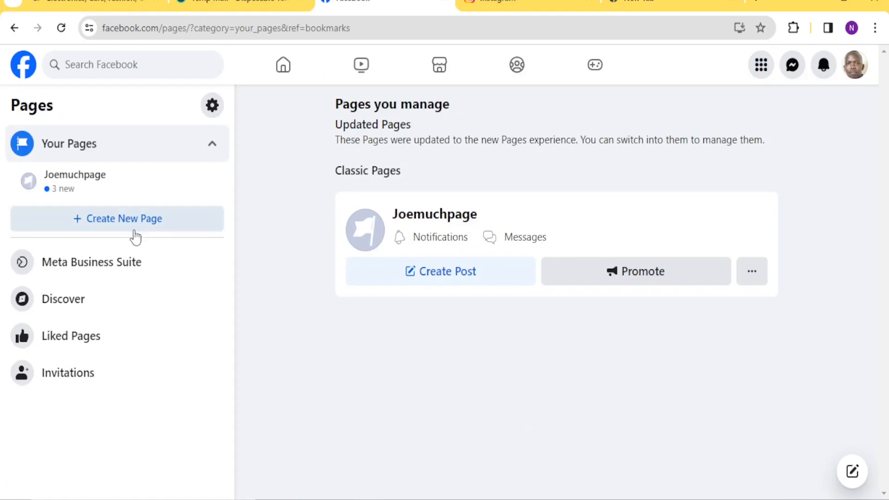
Start a new Page and fill in the name ABCD and the category Educational consultant.
{"action": "left_click", "coordinate": [134, 219]}
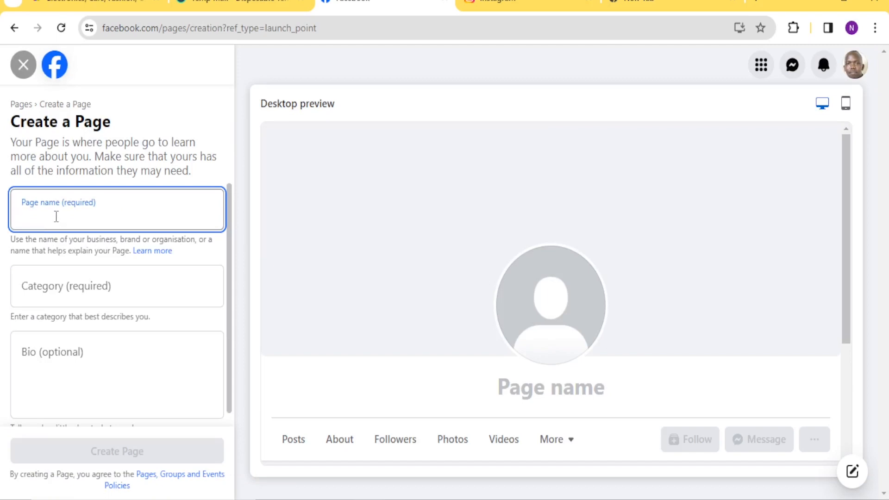
{"action": "type", "text": "ABCD"}
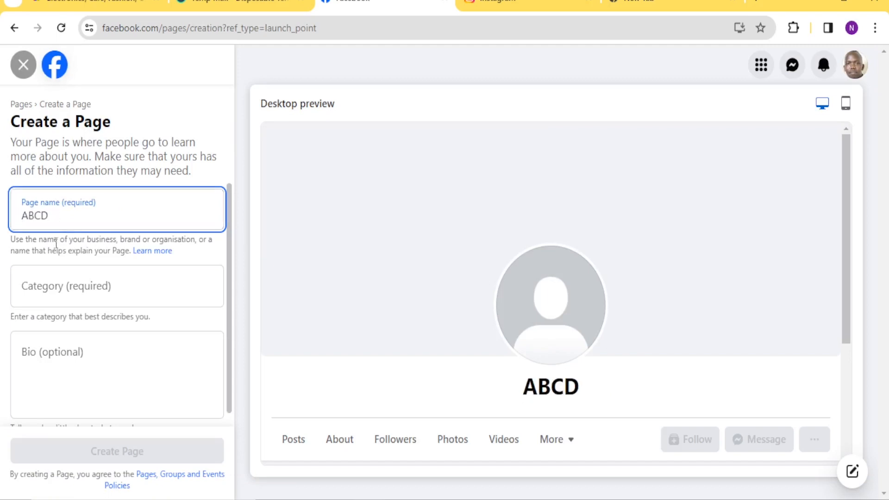
{"action": "left_click", "coordinate": [51, 283]}
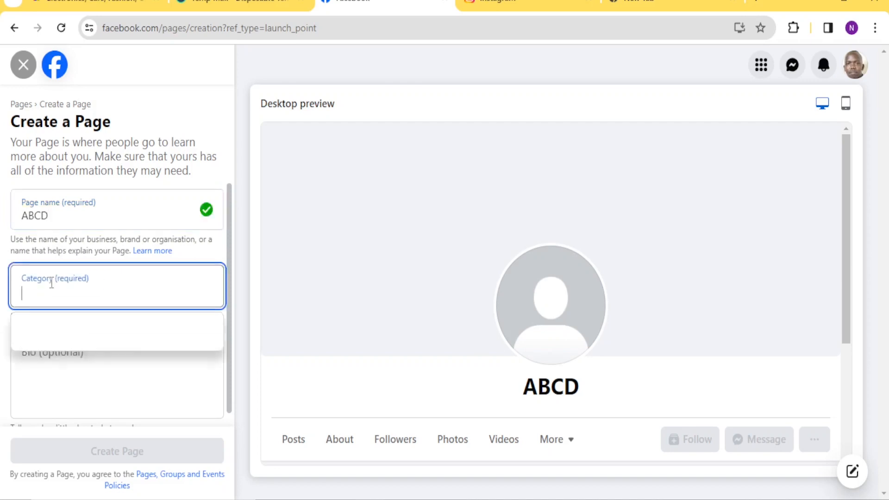
{"action": "type", "text": "edua"}
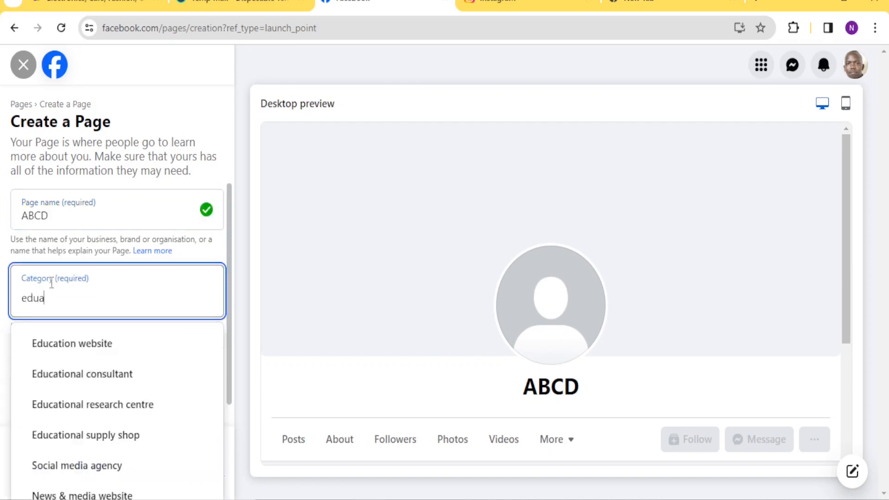
{"action": "key", "text": "BackSpace"}
{"action": "type", "text": "c"}
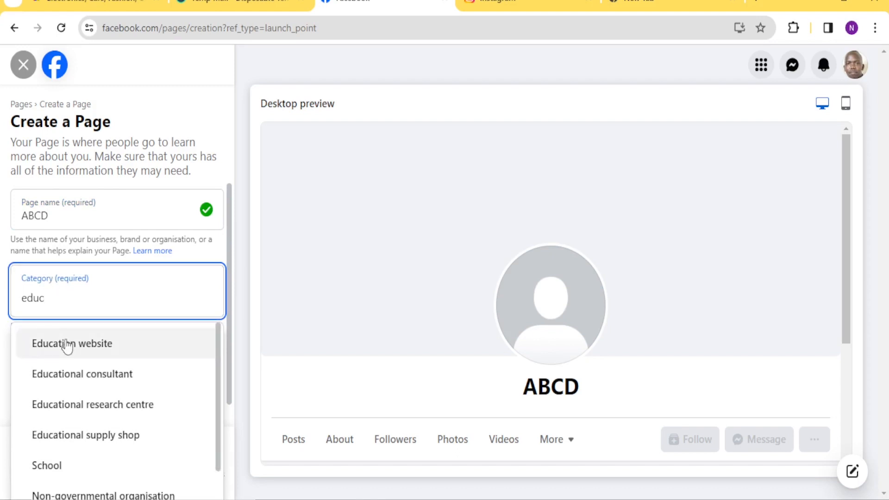
{"action": "left_click", "coordinate": [66, 375]}
{"action": "left_click", "coordinate": [62, 394]}
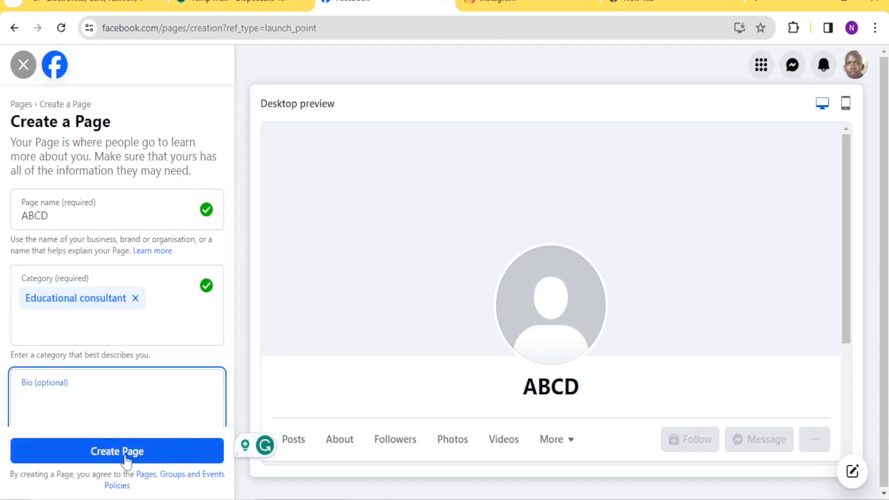
{"action": "left_click_drag", "start_coordinate": [853, 194], "coordinate": [844, 271]}
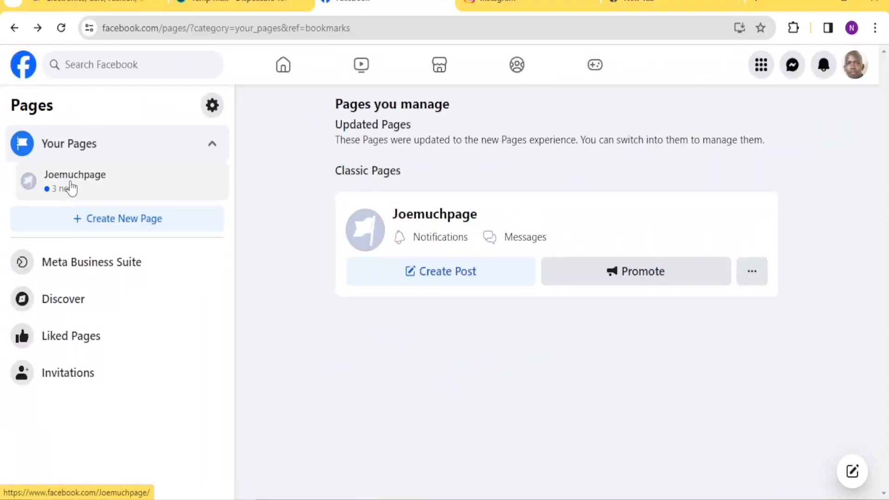
Switch into the existing Joemuchpage, dismiss its restriction notice and open its Inbox.
{"action": "left_click", "coordinate": [70, 188]}
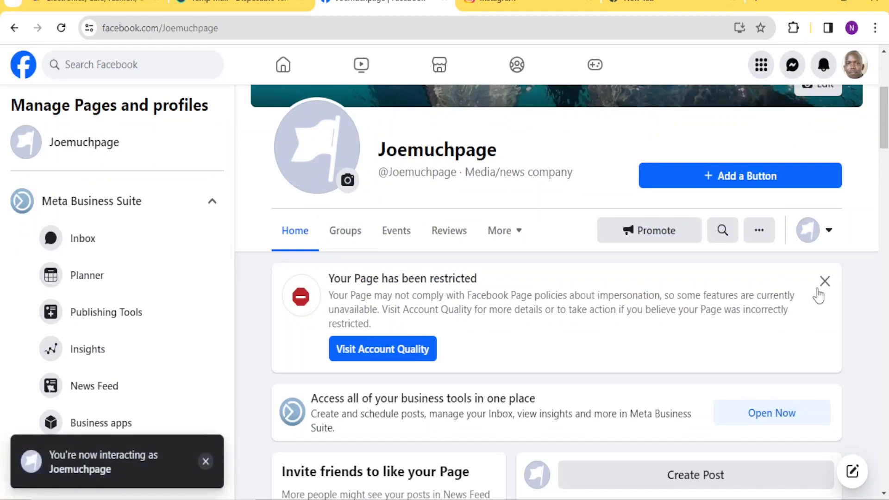
{"action": "left_click", "coordinate": [825, 281]}
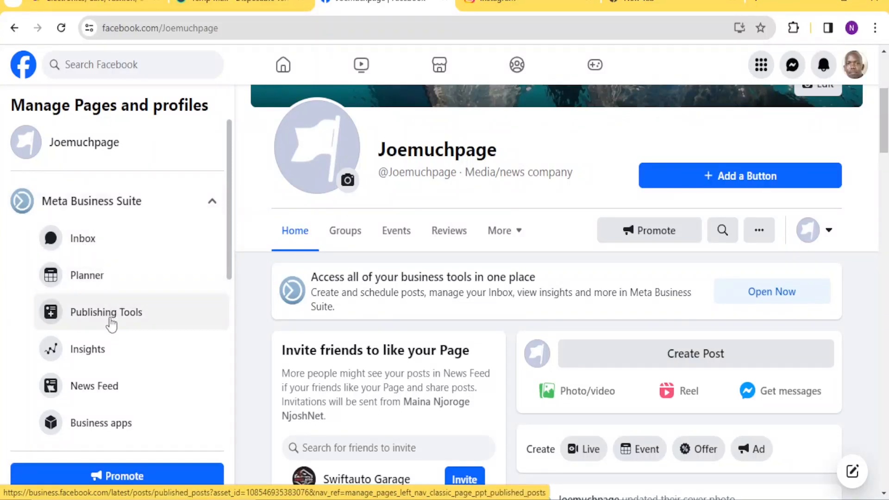
{"action": "left_click", "coordinate": [87, 242]}
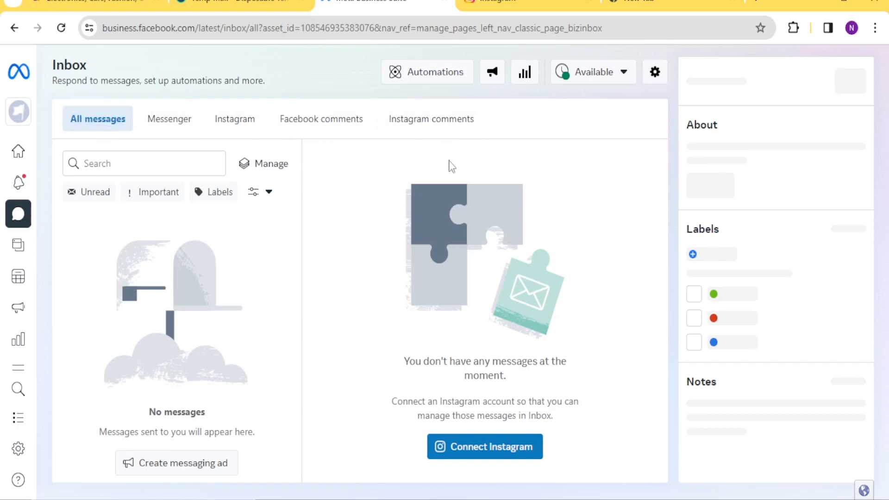
Start connecting an Instagram account from the Inbox's Instagram section and continue to the message settings.
{"action": "left_click", "coordinate": [237, 126]}
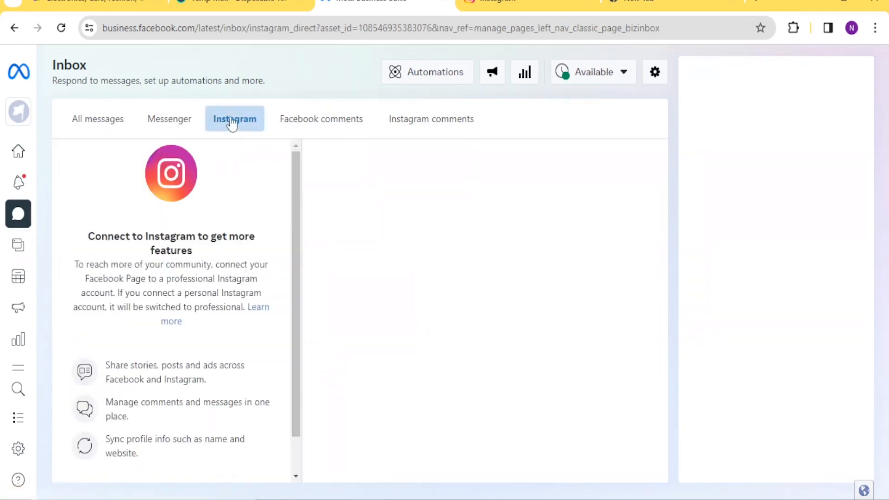
{"action": "scroll", "coordinate": [300, 204], "scroll_direction": "down", "scroll_amount": 1}
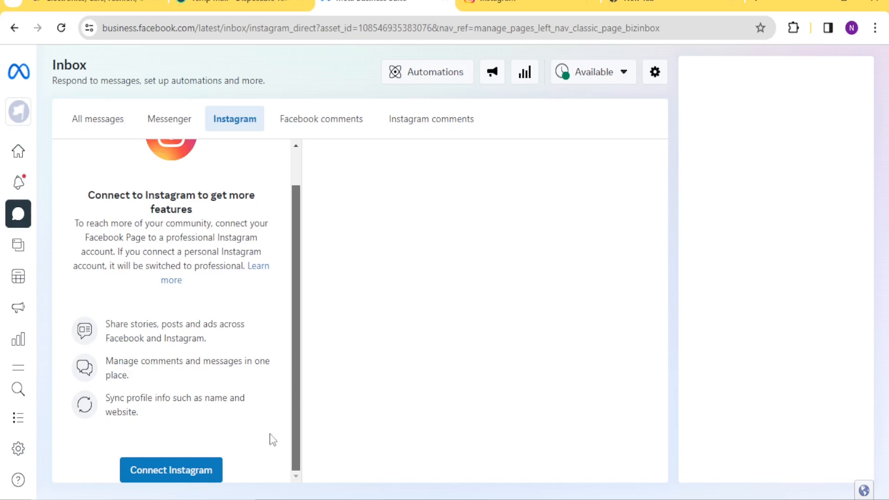
{"action": "left_click", "coordinate": [172, 472]}
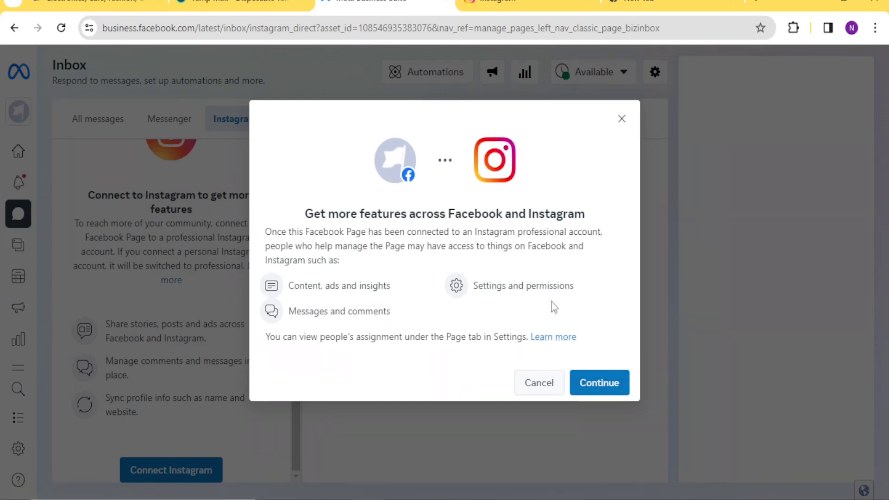
{"action": "left_click", "coordinate": [595, 385]}
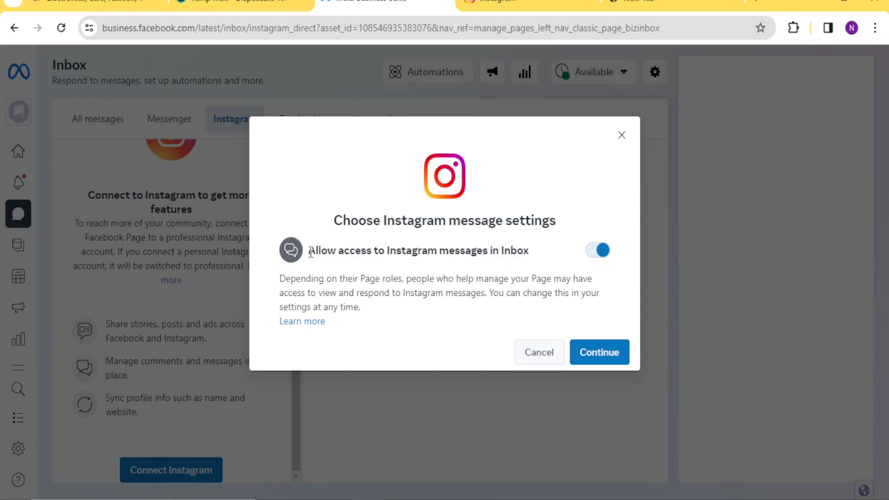
Toggle access to Instagram messages in Inbox and continue to the Instagram login.
{"action": "left_click", "coordinate": [597, 253]}
{"action": "left_click", "coordinate": [603, 253]}
{"action": "left_click", "coordinate": [603, 252]}
{"action": "left_click", "coordinate": [604, 253]}
{"action": "left_click", "coordinate": [594, 250]}
{"action": "left_click", "coordinate": [601, 250]}
{"action": "left_click", "coordinate": [593, 251]}
{"action": "left_click", "coordinate": [594, 252]}
{"action": "left_click", "coordinate": [597, 358]}
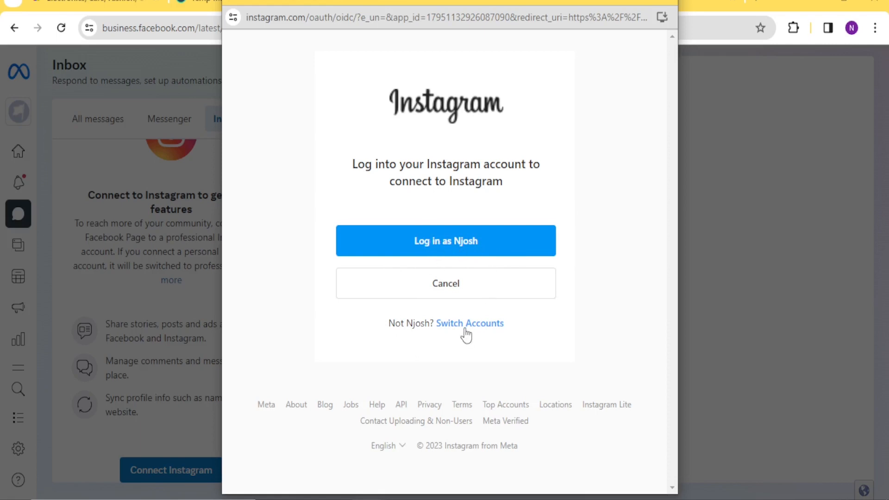
Log in with the offered Instagram account, accept leaving the site, and finish connecting it to the Page.
{"action": "left_click", "coordinate": [443, 241]}
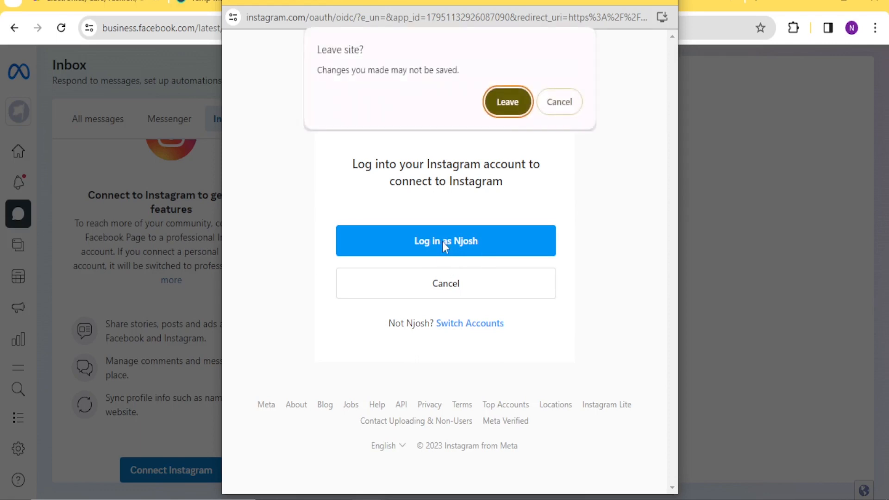
{"action": "left_click", "coordinate": [508, 102]}
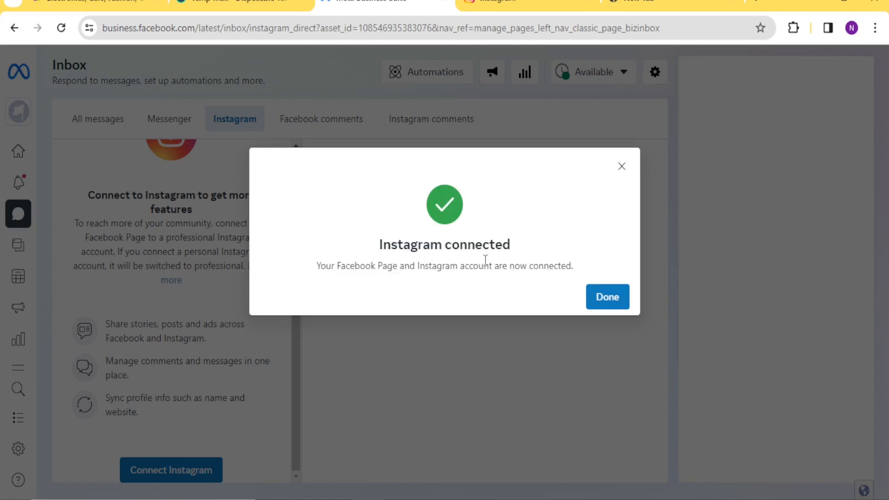
{"action": "left_click", "coordinate": [599, 302]}
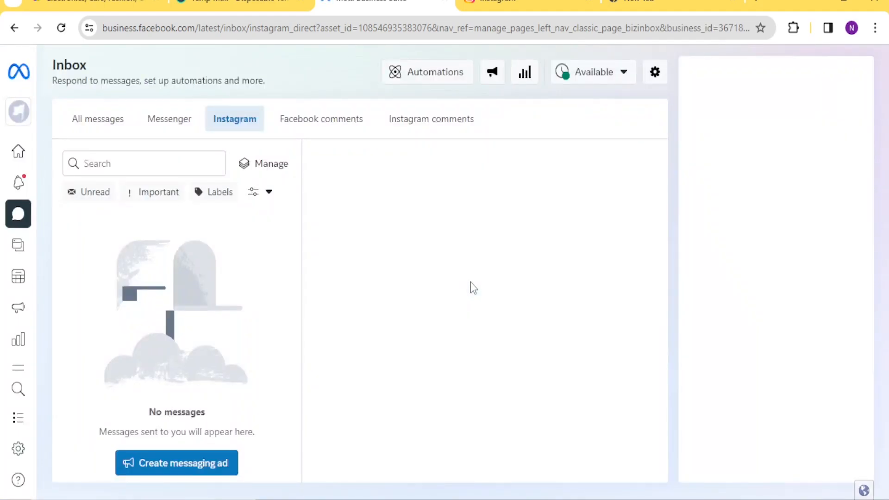
Go back to Joemuchpage, enter Meta Business Suite and open the Commerce tool from all tools.
{"action": "mouse_move", "coordinate": [17, 422]}
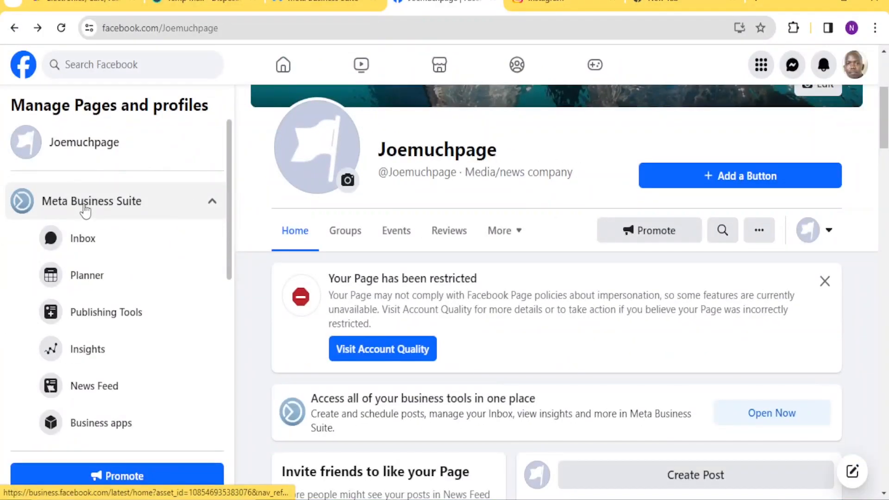
{"action": "left_click", "coordinate": [86, 210]}
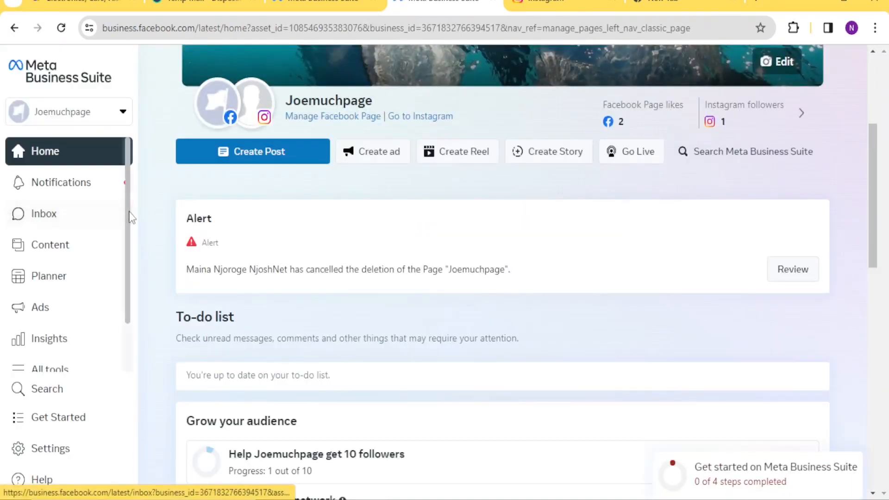
{"action": "left_click_drag", "start_coordinate": [130, 224], "coordinate": [127, 275]}
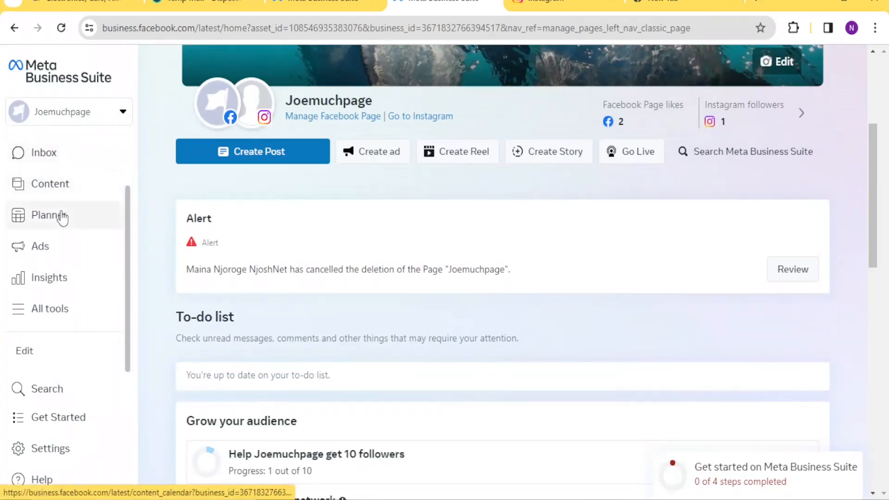
{"action": "left_click", "coordinate": [40, 314]}
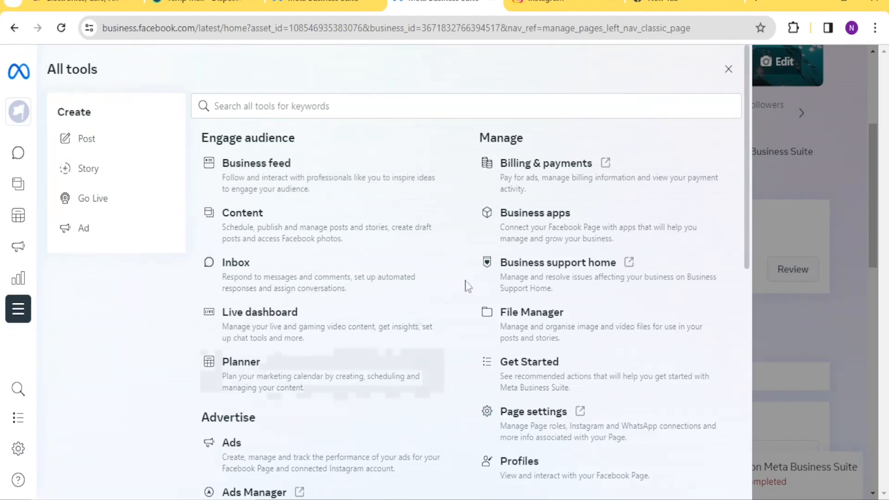
{"action": "left_click_drag", "start_coordinate": [746, 131], "coordinate": [748, 378]}
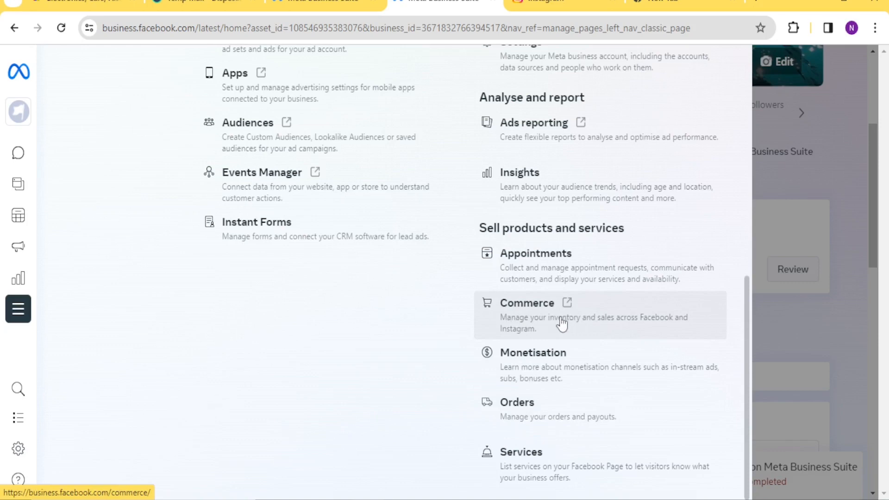
{"action": "left_click", "coordinate": [542, 324]}
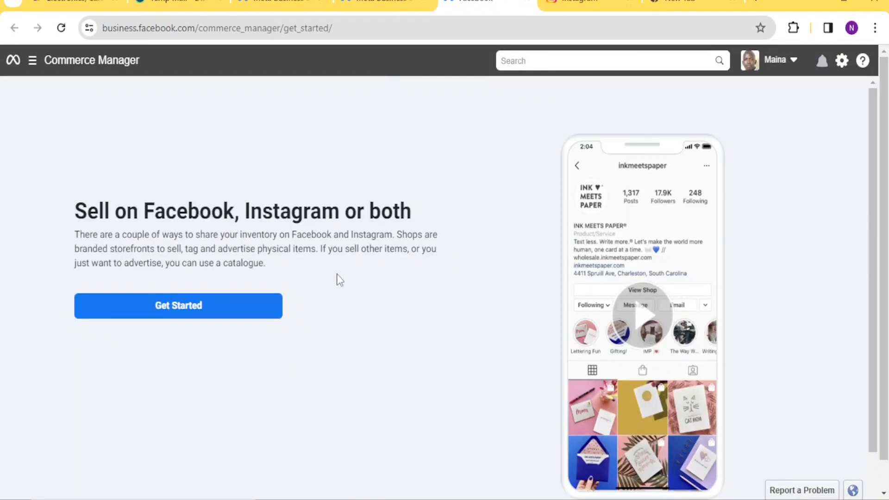
Get started in Commerce Manager, preview the Create a Shop setup and return to the ways to sell.
{"action": "left_click", "coordinate": [226, 314]}
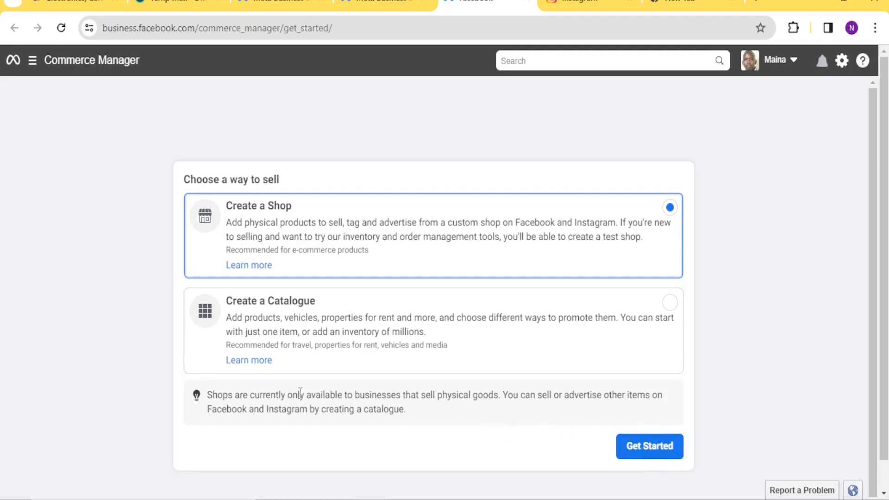
{"action": "left_click_drag", "start_coordinate": [308, 397], "coordinate": [500, 392]}
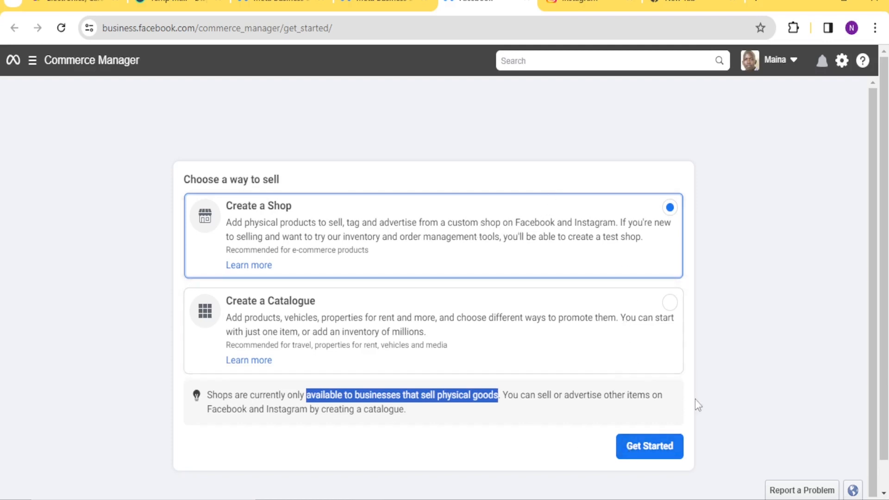
{"action": "left_click", "coordinate": [656, 449]}
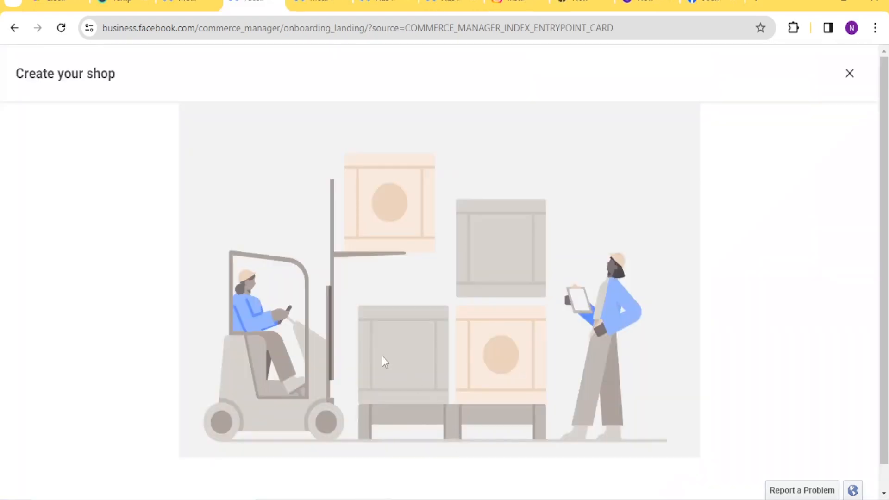
{"action": "left_click", "coordinate": [14, 28]}
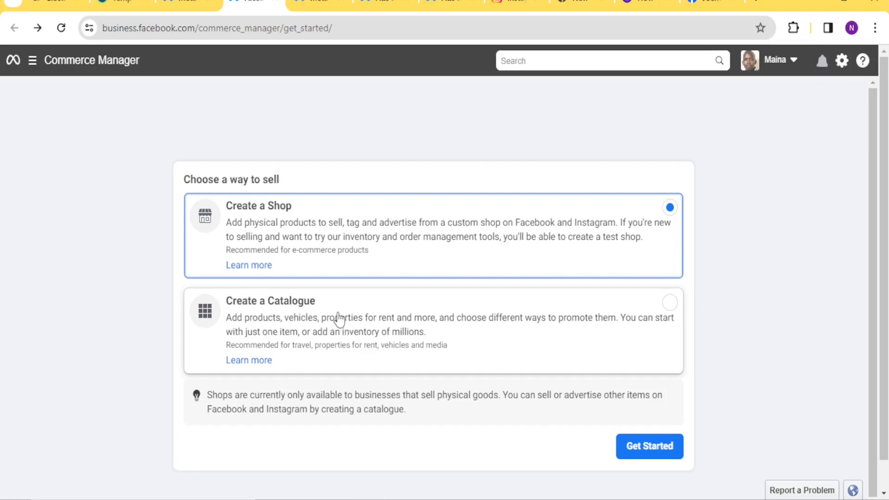
Choose to create a catalogue and set its type to E-commerce with online products.
{"action": "left_click", "coordinate": [335, 316]}
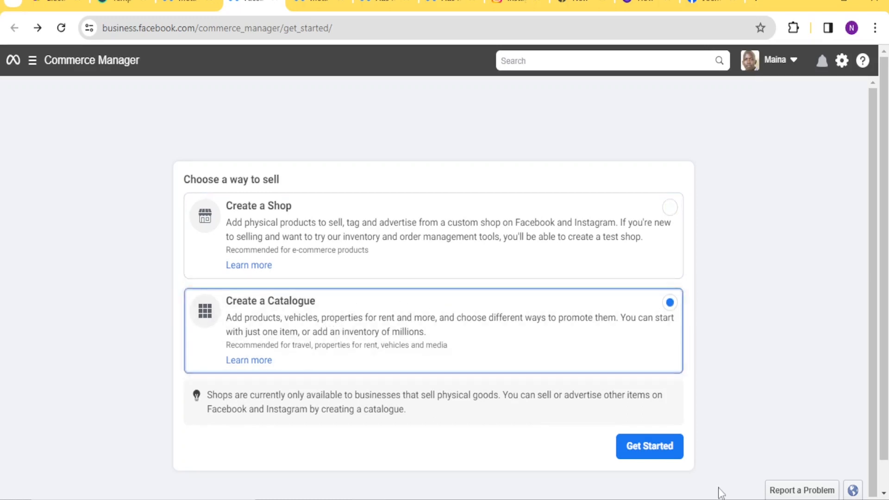
{"action": "left_click", "coordinate": [661, 454]}
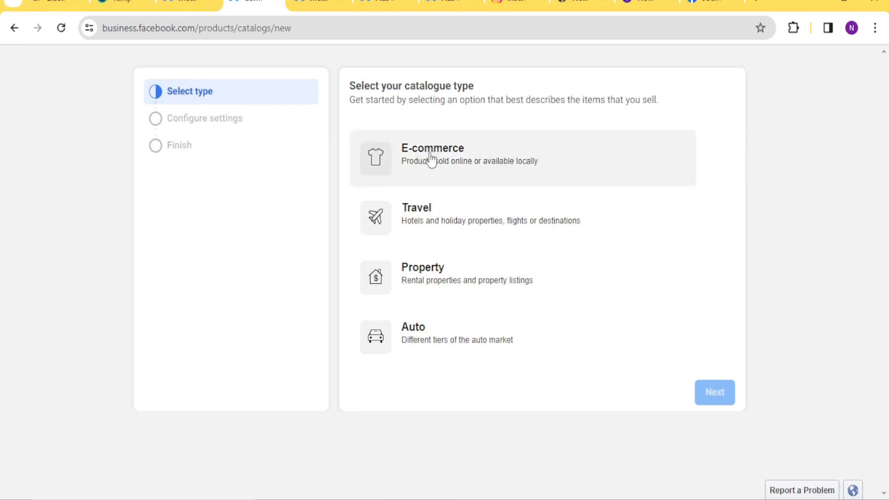
{"action": "left_click", "coordinate": [448, 175]}
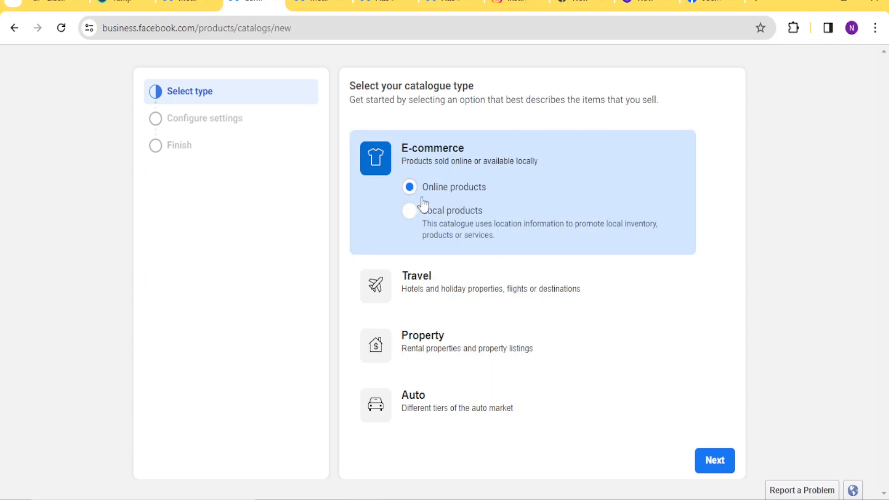
{"action": "left_click", "coordinate": [710, 461]}
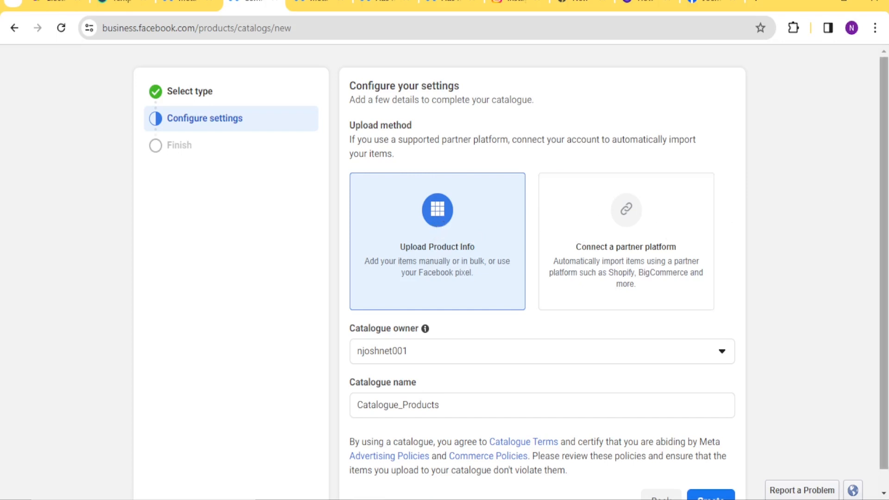
Set the catalogue owner to Personal, name the catalogue Luxury and create it with the Upload Product Info method.
{"action": "scroll", "coordinate": [884, 231], "scroll_direction": "down", "scroll_amount": 1}
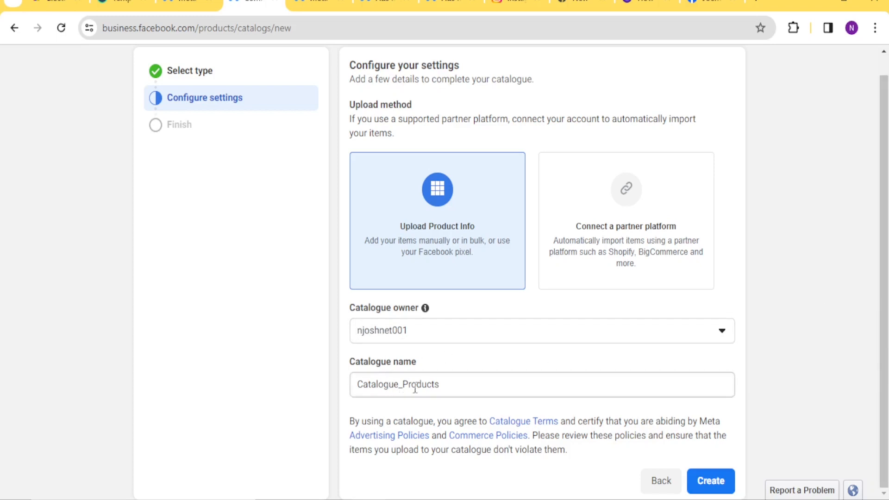
{"action": "left_click", "coordinate": [421, 343]}
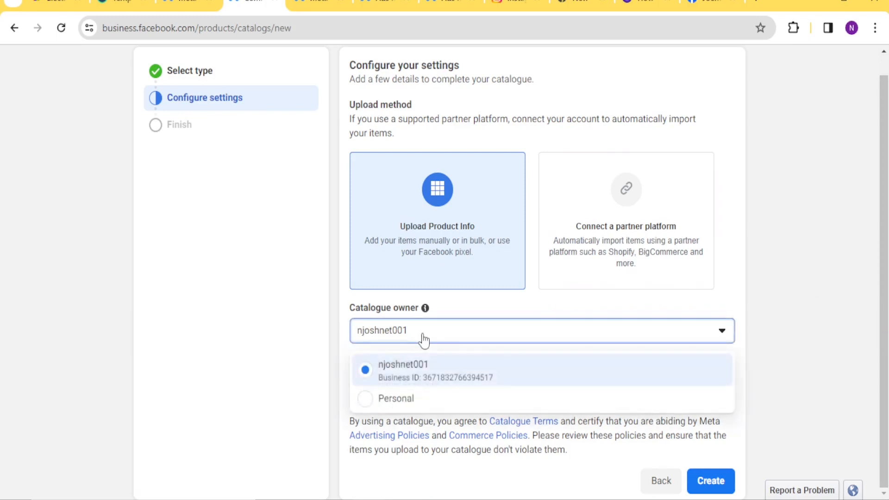
{"action": "left_click", "coordinate": [399, 402]}
{"action": "left_click", "coordinate": [410, 385]}
{"action": "left_click_drag", "start_coordinate": [444, 385], "coordinate": [352, 394]}
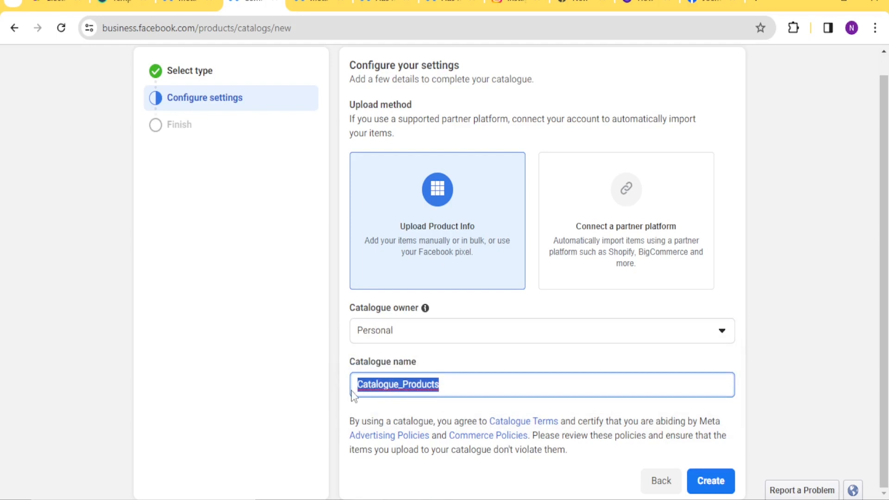
{"action": "type", "text": "Luxury"}
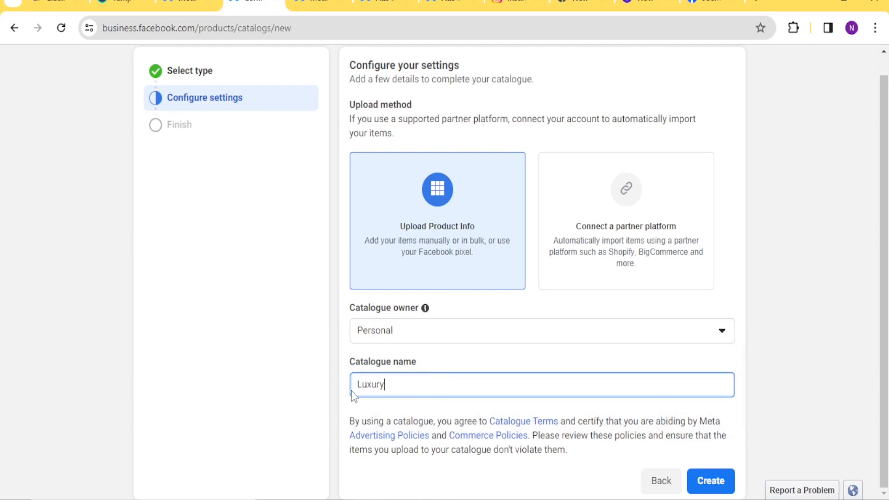
{"action": "left_click", "coordinate": [714, 486]}
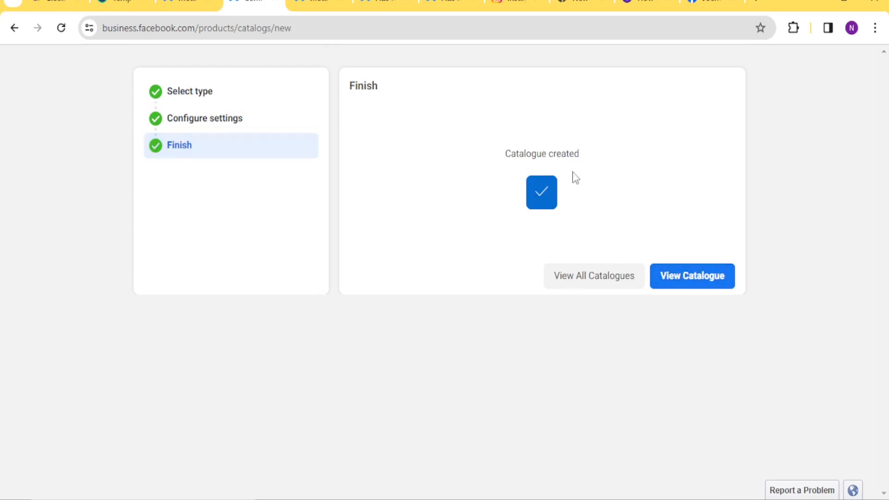
View the new Luxury catalogue and start adding items with the Manual option.
{"action": "left_click", "coordinate": [665, 277]}
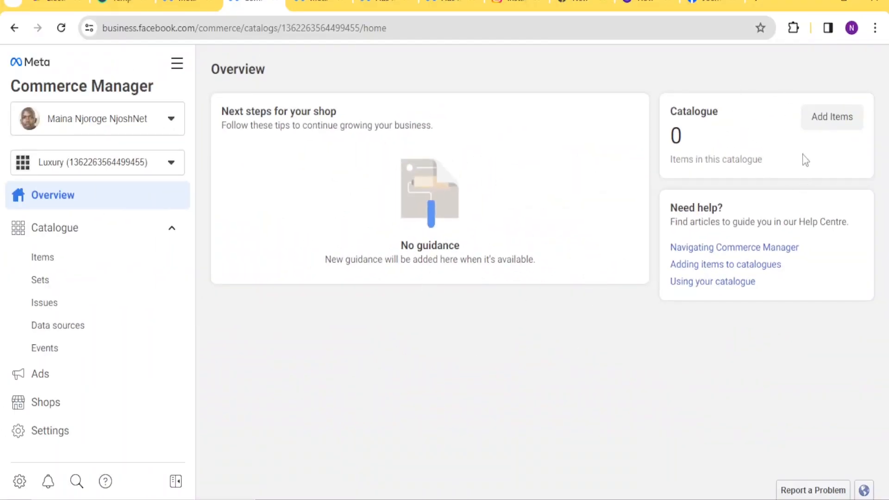
{"action": "left_click", "coordinate": [832, 124]}
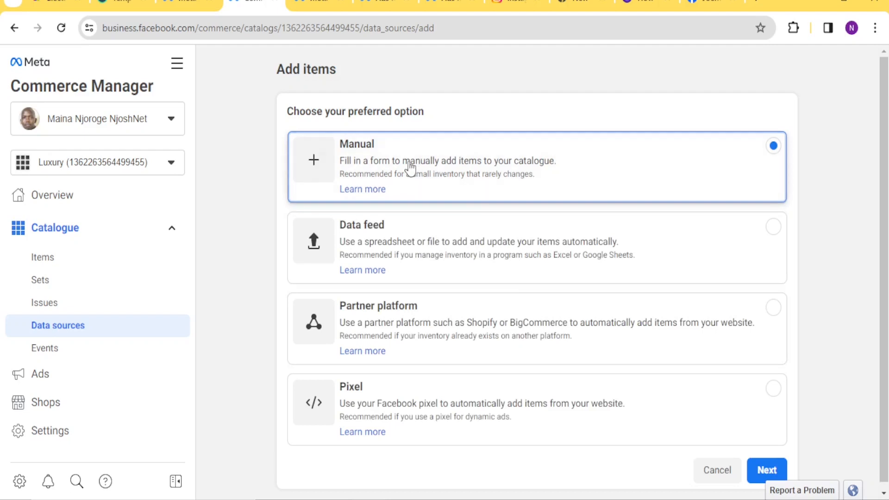
{"action": "left_click", "coordinate": [759, 473]}
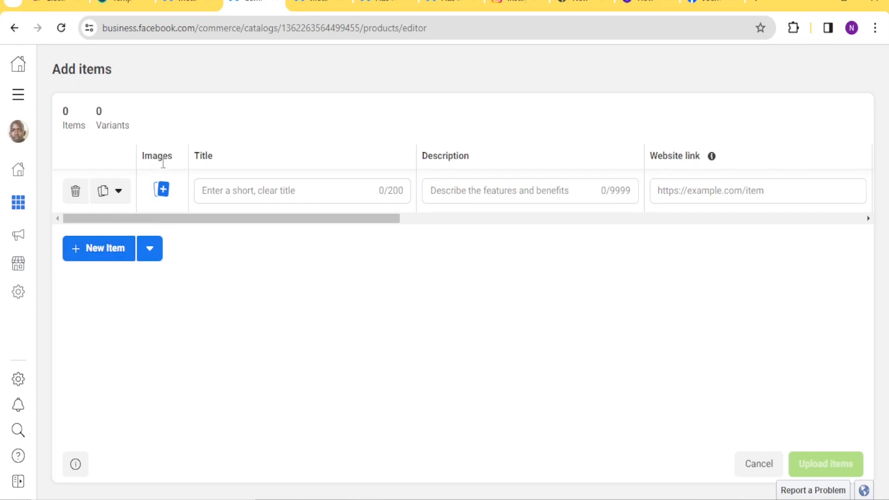
Add dolph.jpg from the Downloads folder as the first item's main image and save it.
{"action": "left_click", "coordinate": [162, 194]}
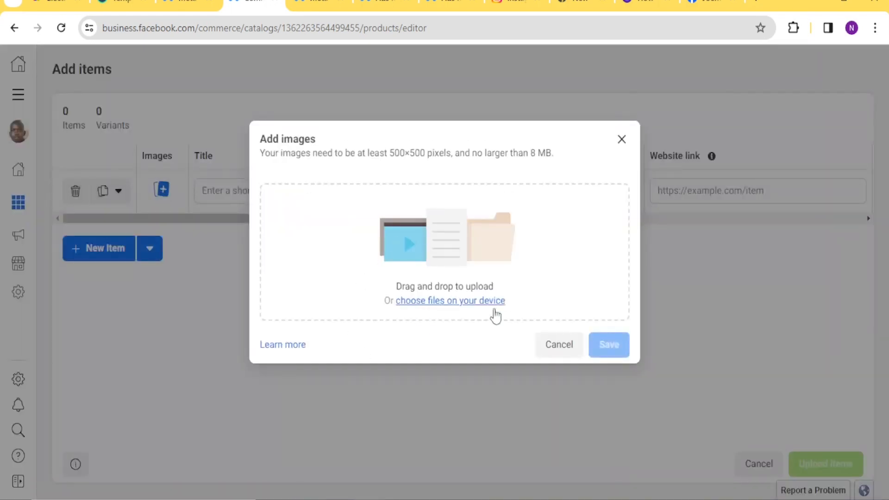
{"action": "left_click", "coordinate": [433, 299]}
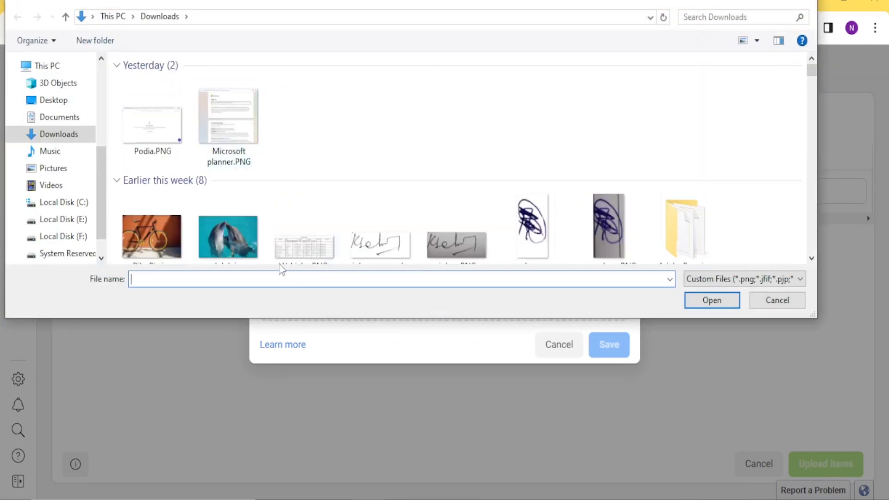
{"action": "left_click", "coordinate": [249, 247]}
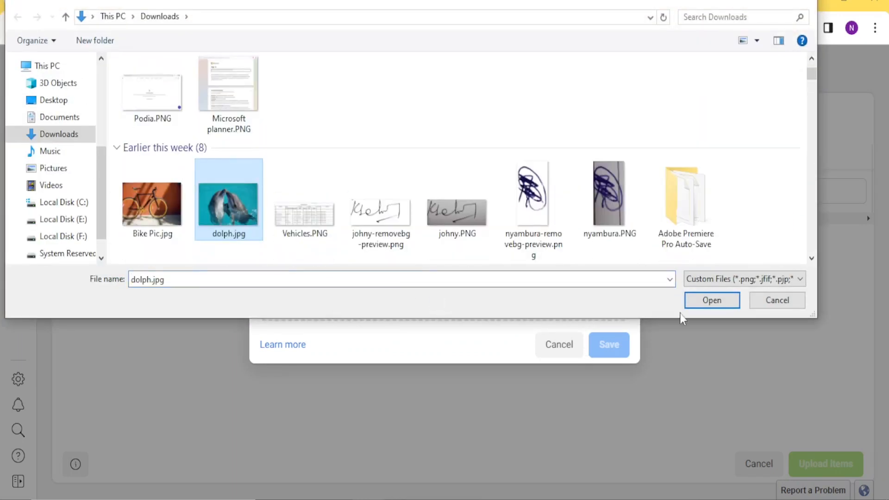
{"action": "left_click", "coordinate": [693, 307]}
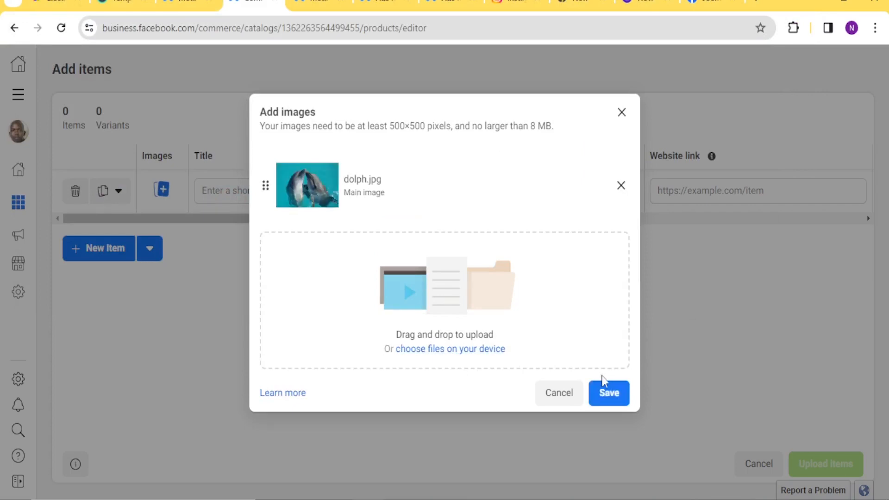
{"action": "left_click", "coordinate": [606, 397]}
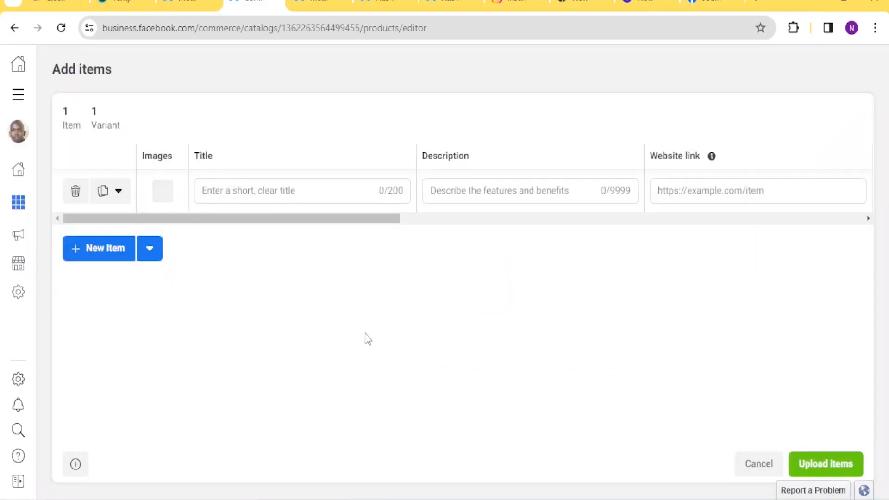
Title the item Wall Hanging, describe it as ABCD Size, and try to upload it with the website link left empty.
{"action": "left_click", "coordinate": [232, 194]}
{"action": "type", "text": "Wall Hanging"}
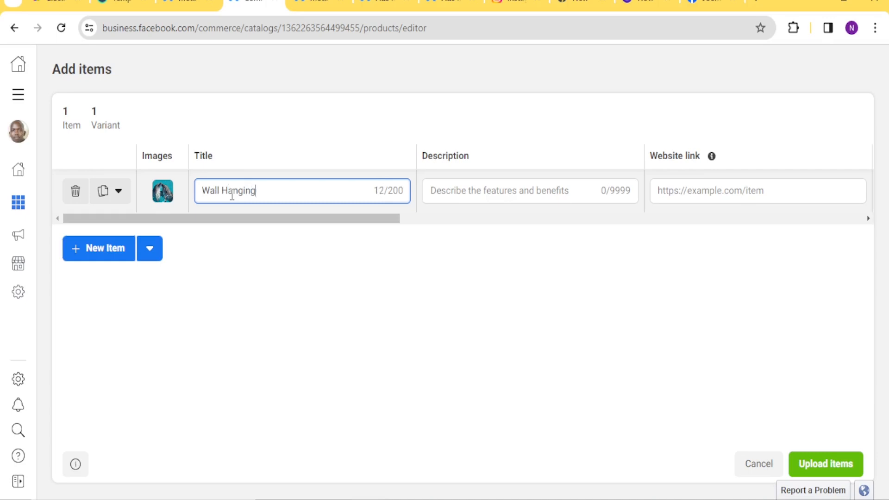
{"action": "left_click", "coordinate": [442, 196]}
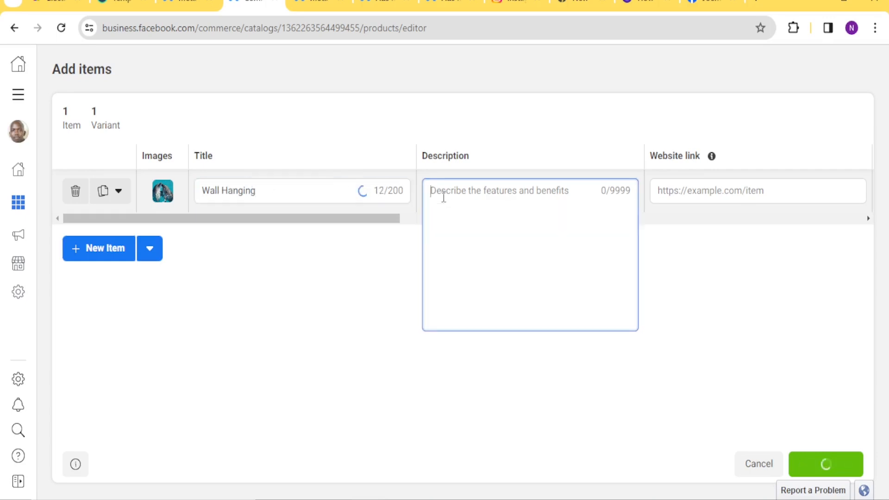
{"action": "type", "text": "ABCD Size"}
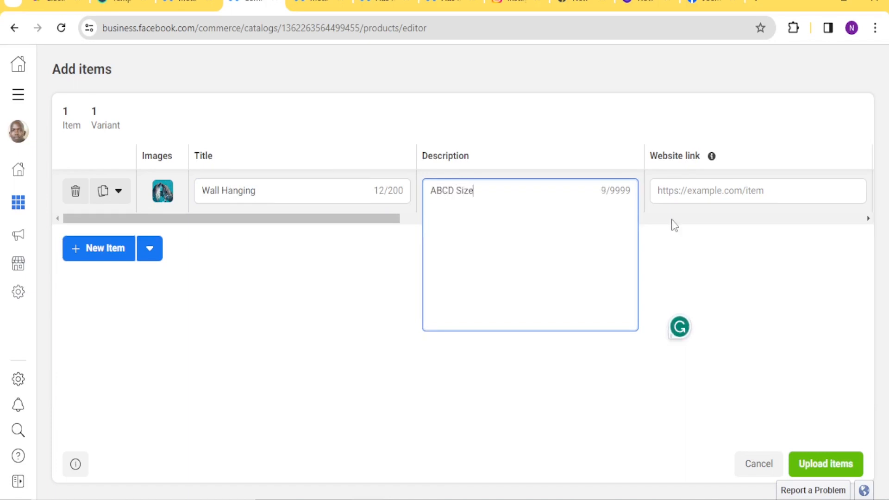
{"action": "left_click", "coordinate": [679, 190]}
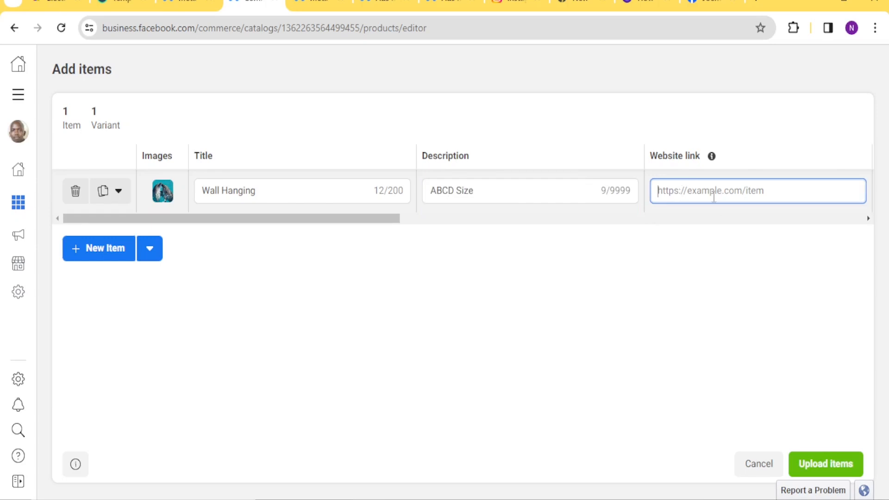
{"action": "left_click", "coordinate": [827, 465]}
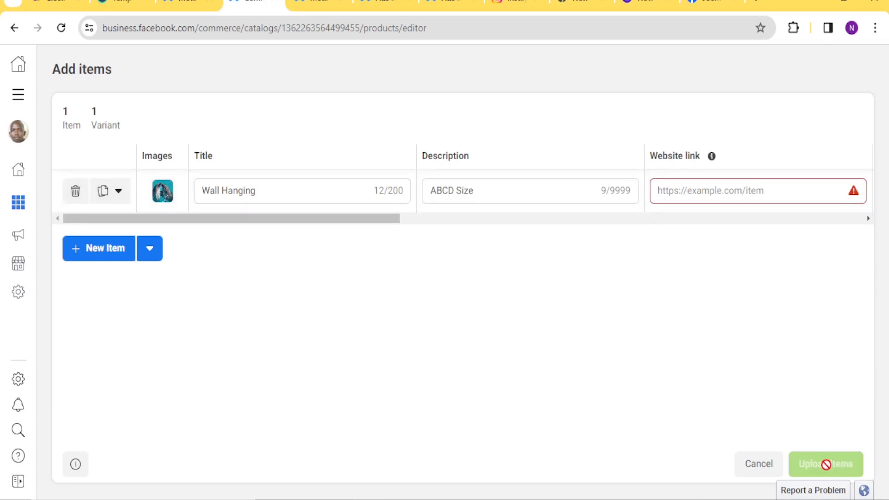
Add a blank item row and duplicate the Wall Hanging item as Dolphin Wall Hanging with the description New ABCD Size.
{"action": "left_click", "coordinate": [99, 248]}
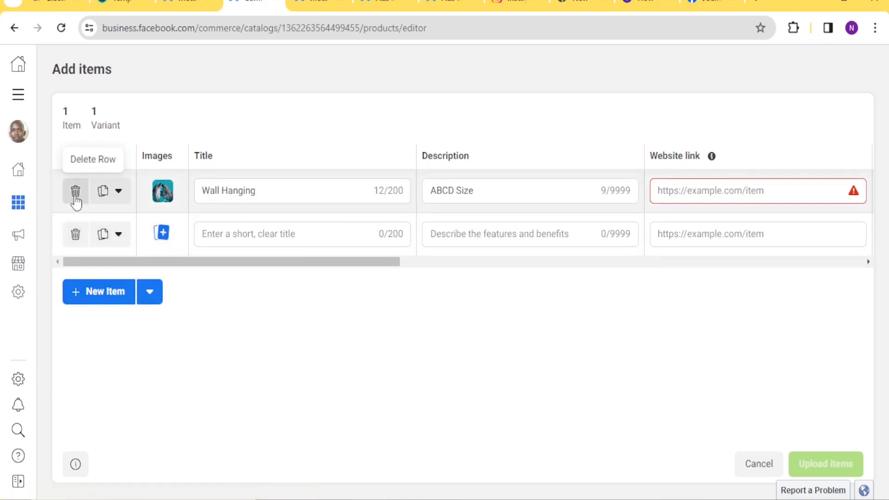
{"action": "left_click", "coordinate": [104, 199]}
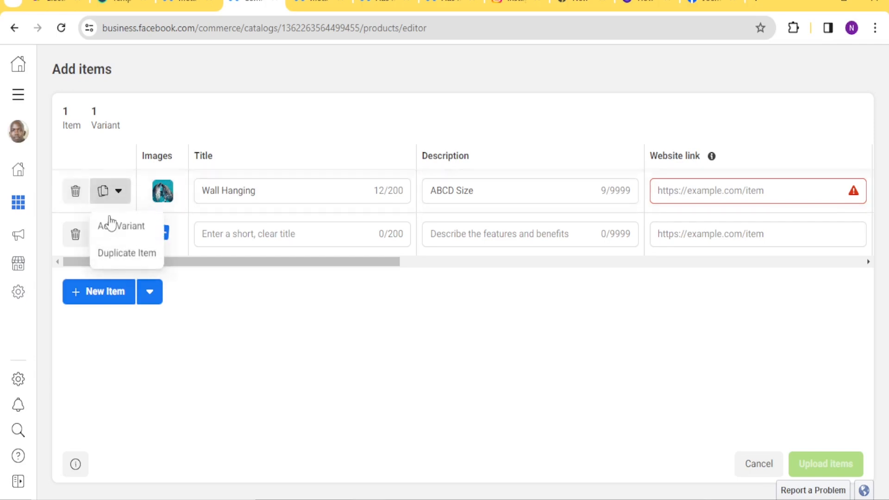
{"action": "left_click", "coordinate": [113, 254]}
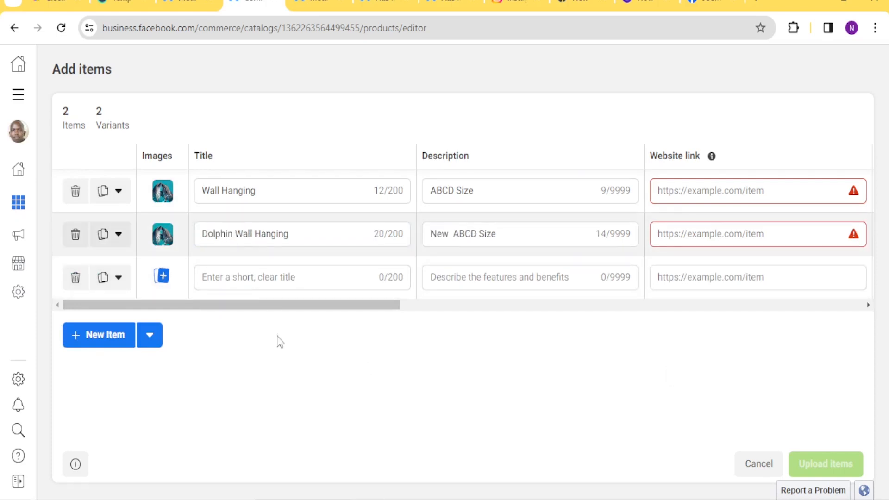
Delete the original Wall Hanging row from the item list and confirm the deletion.
{"action": "left_click", "coordinate": [74, 196]}
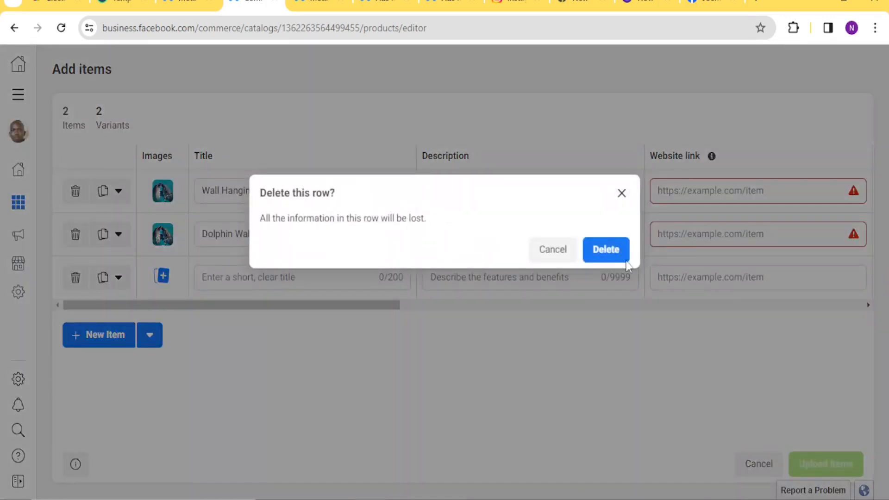
{"action": "left_click", "coordinate": [612, 258]}
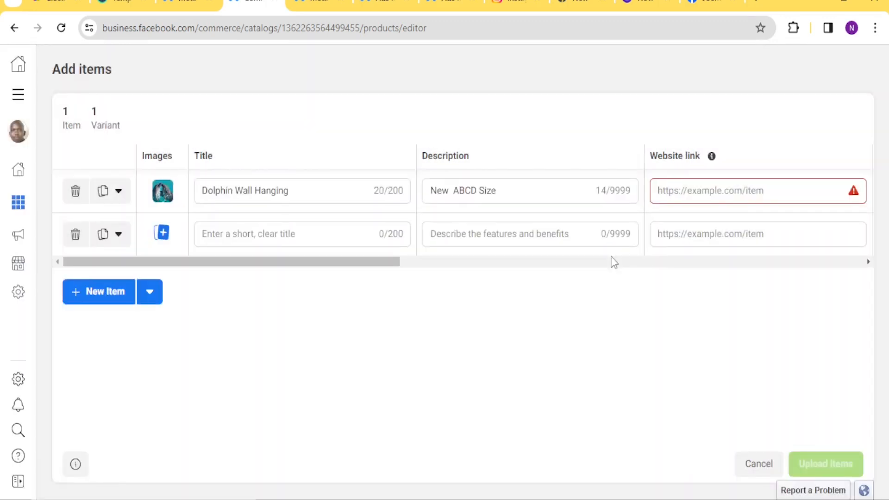